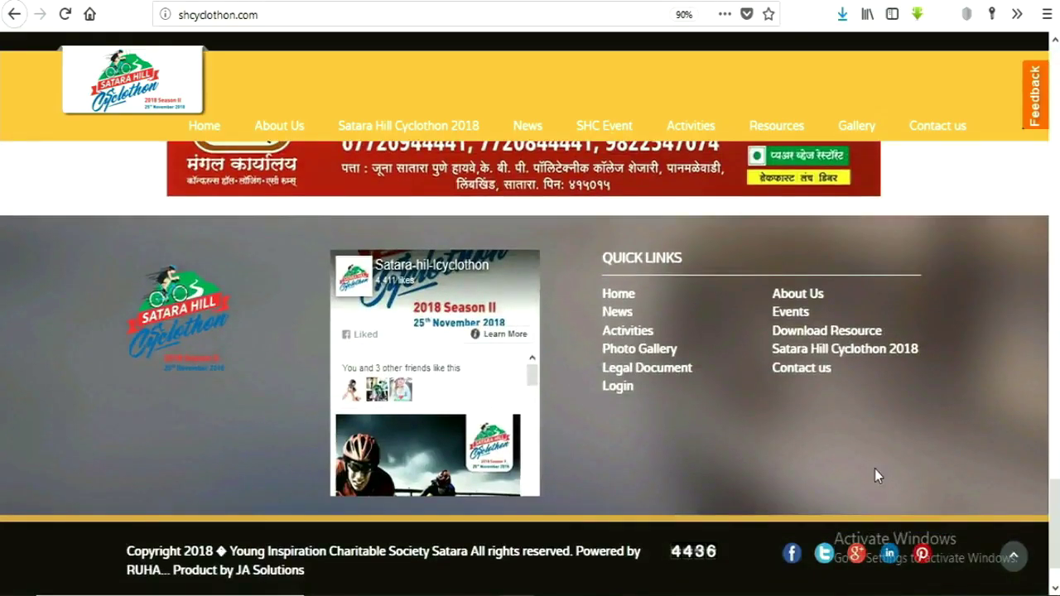
- Sign in to the RUHA admin panel and expand the Events menu to Import Promotional Data
left_click(617, 389)
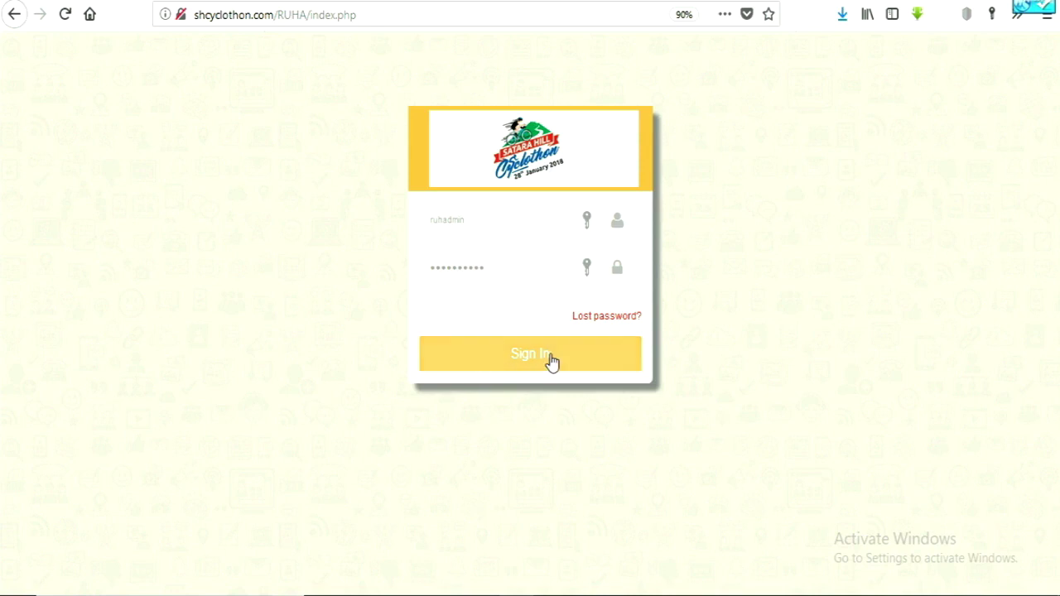
left_click(550, 357)
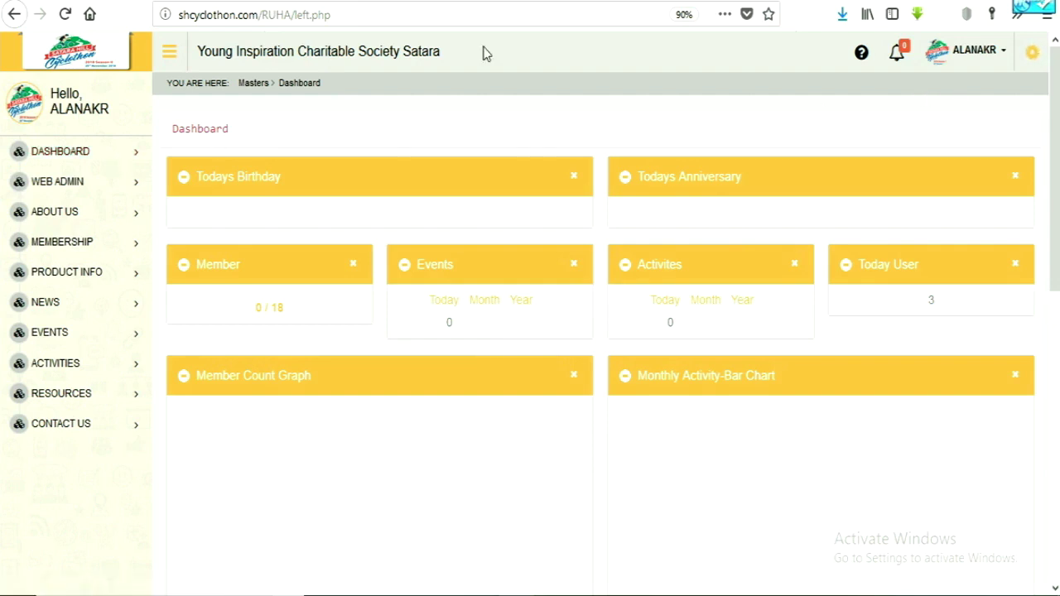
left_click(134, 339)
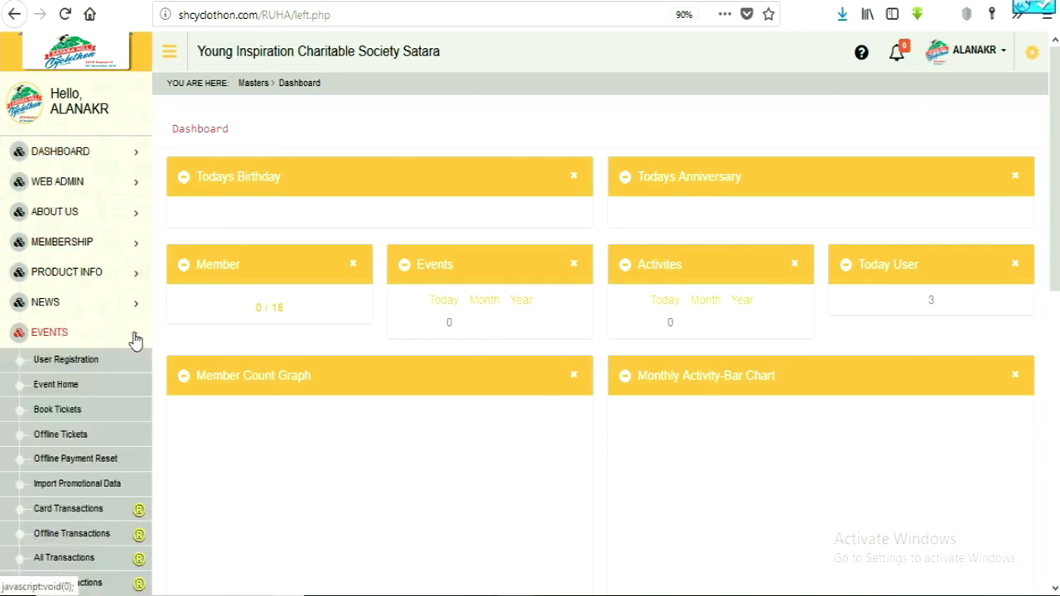
scroll(2, 439, "down", 2)
scroll(8, 439, "down", 3)
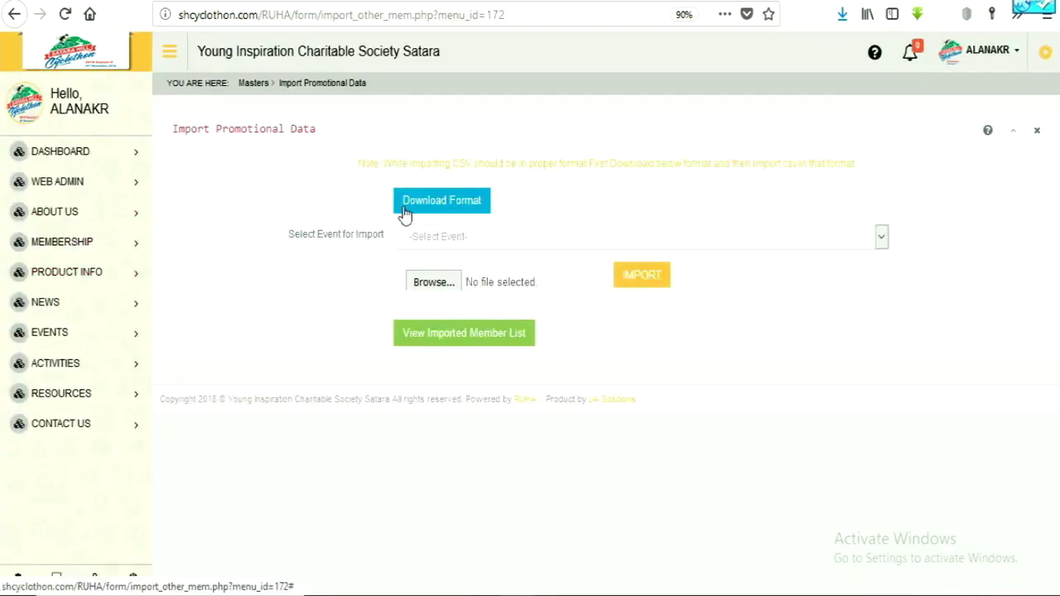
- Download the promotional data CSV format and open other_mem(2) in Excel, showing five contacts
left_click(445, 202)
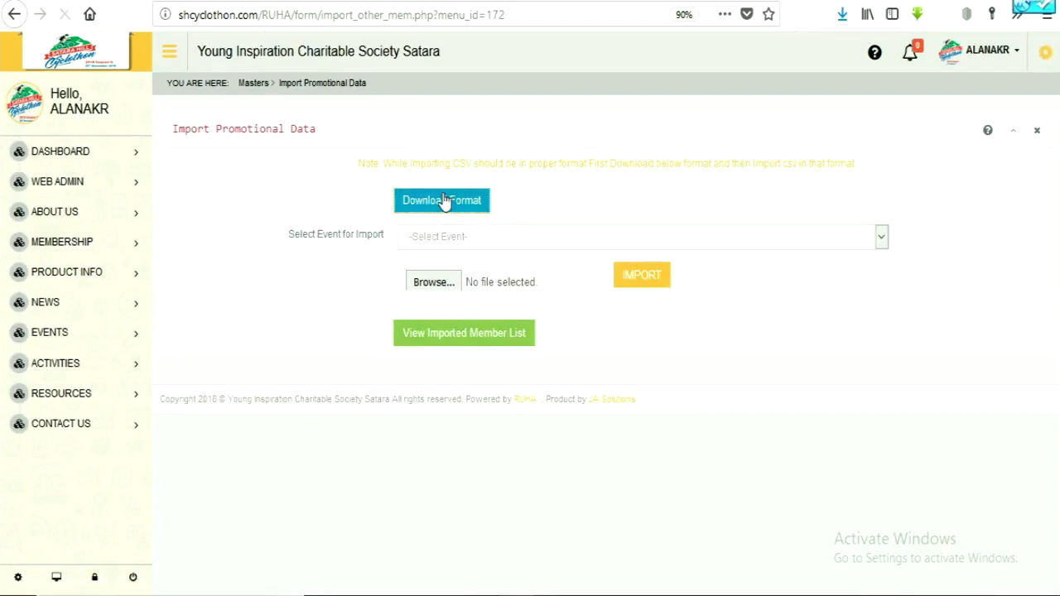
left_click(257, 285)
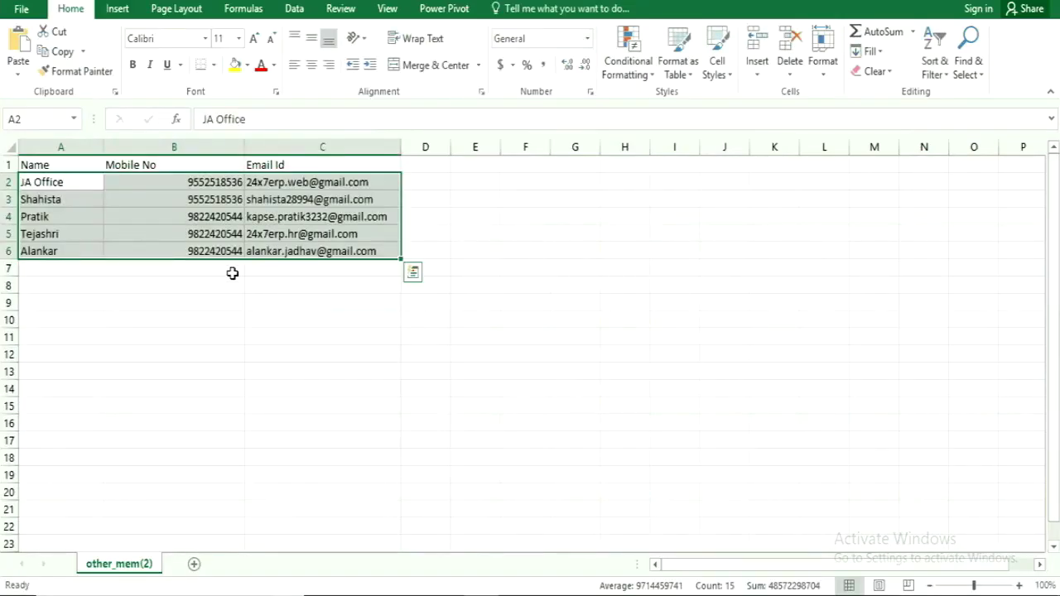
left_click(232, 273)
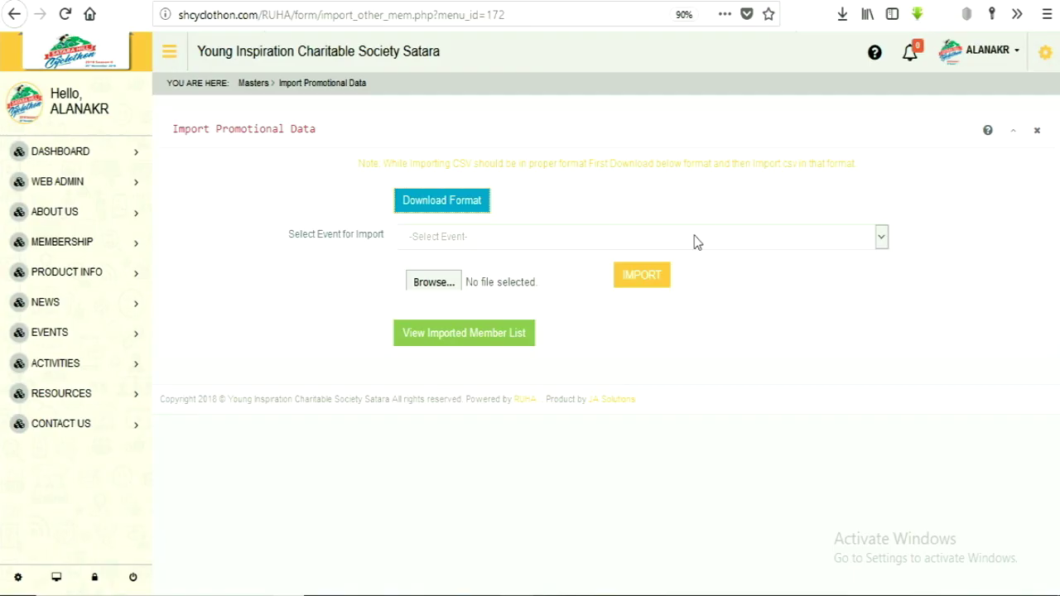
- Choose Satara Hill Cyclothon 2018 Season II as the import event and load other_mem(2).csv
left_click(734, 239)
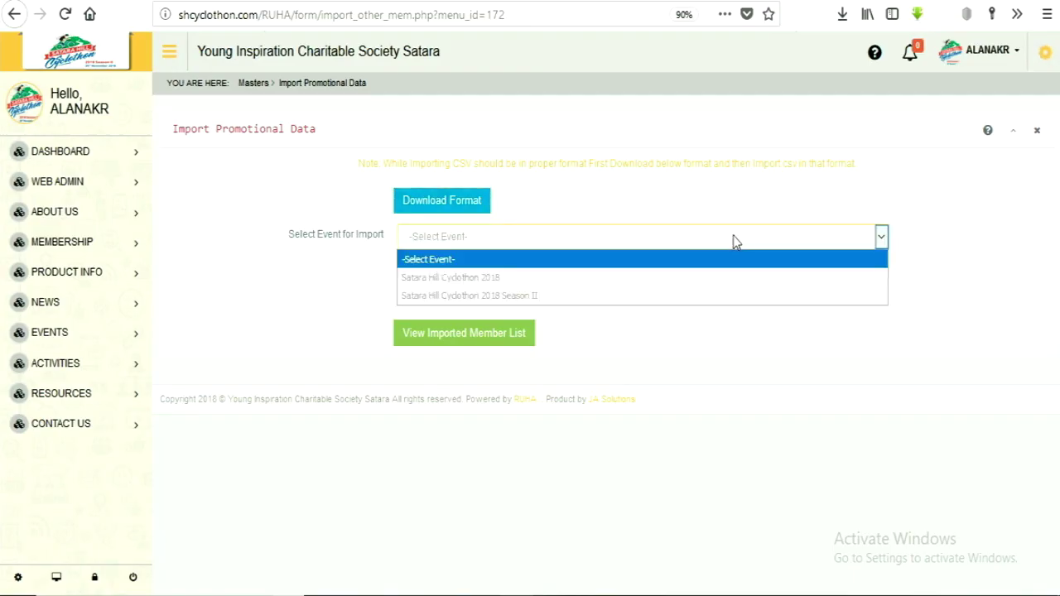
left_click(472, 298)
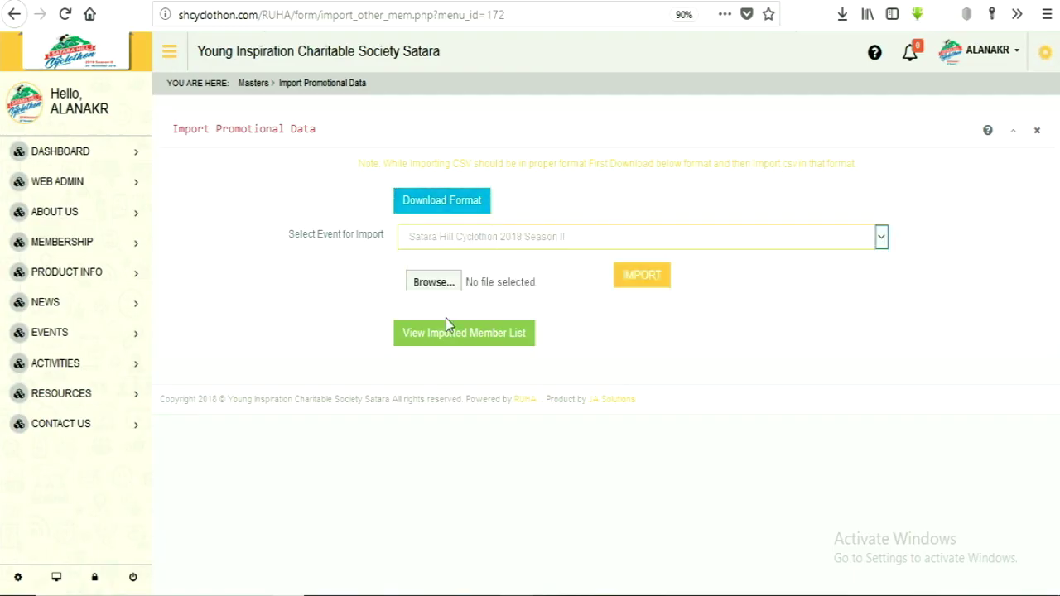
left_click(443, 283)
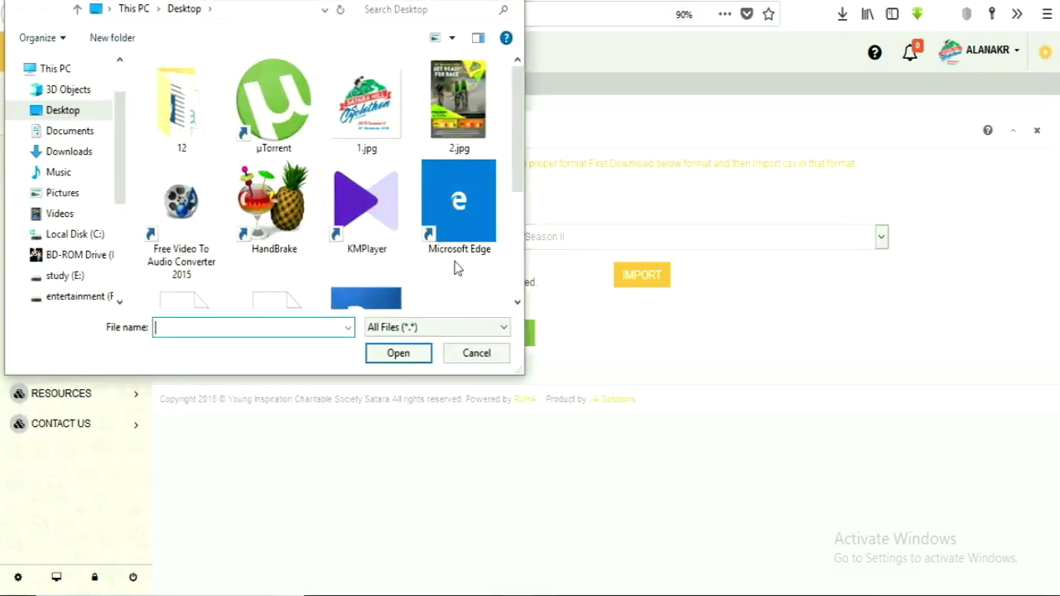
left_click_drag(517, 100, 504, 189)
left_click(208, 194)
left_click(386, 356)
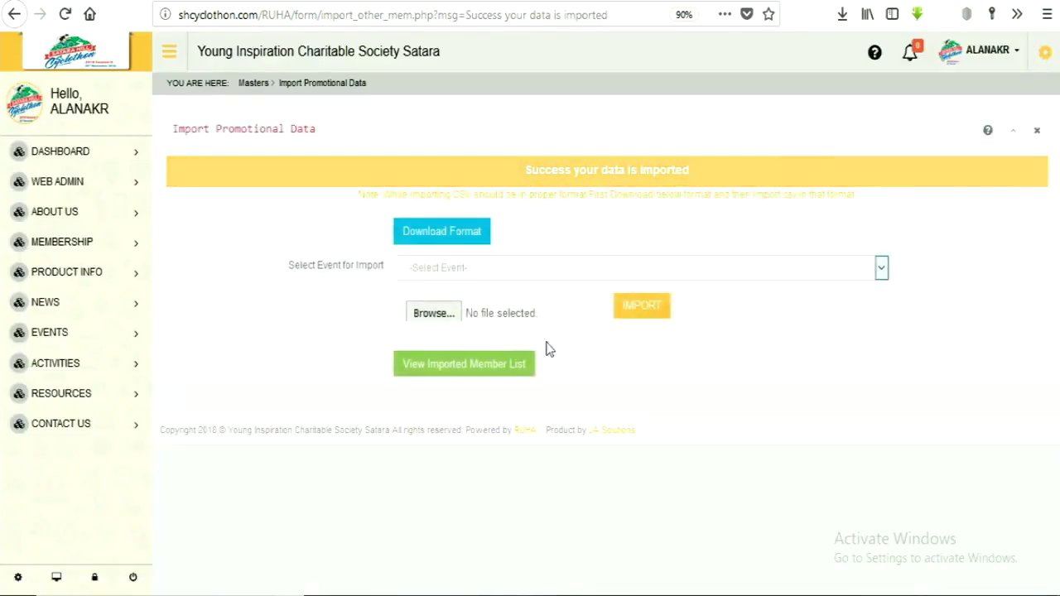
left_click(454, 367)
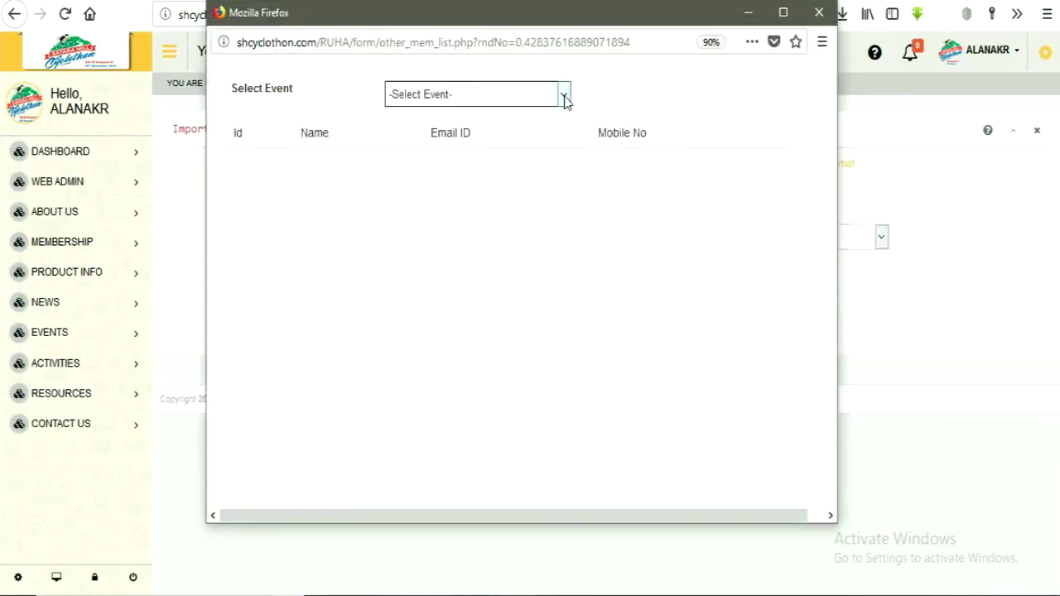
left_click(564, 99)
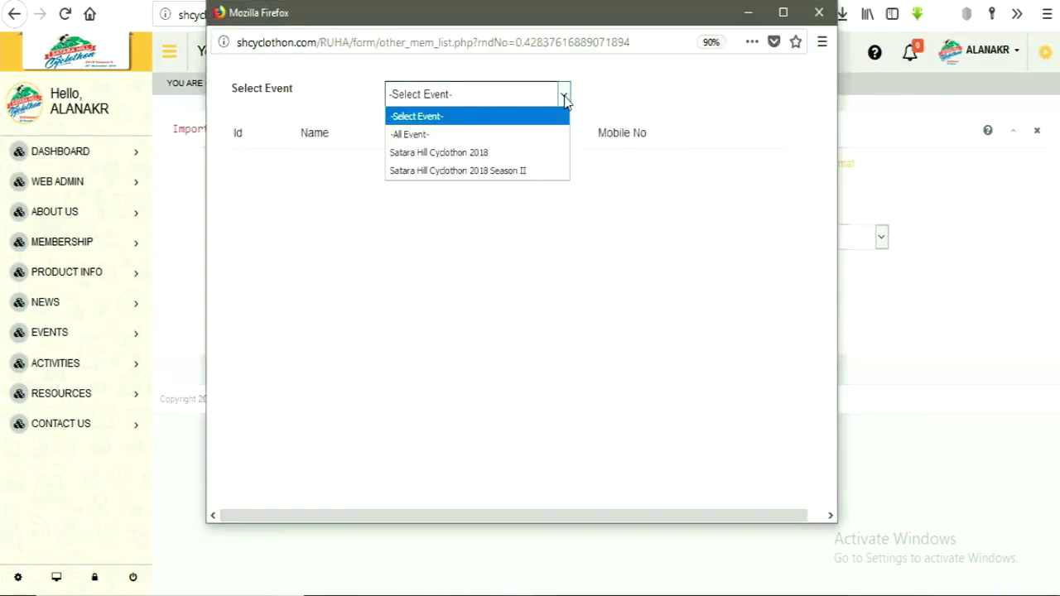
left_click(477, 174)
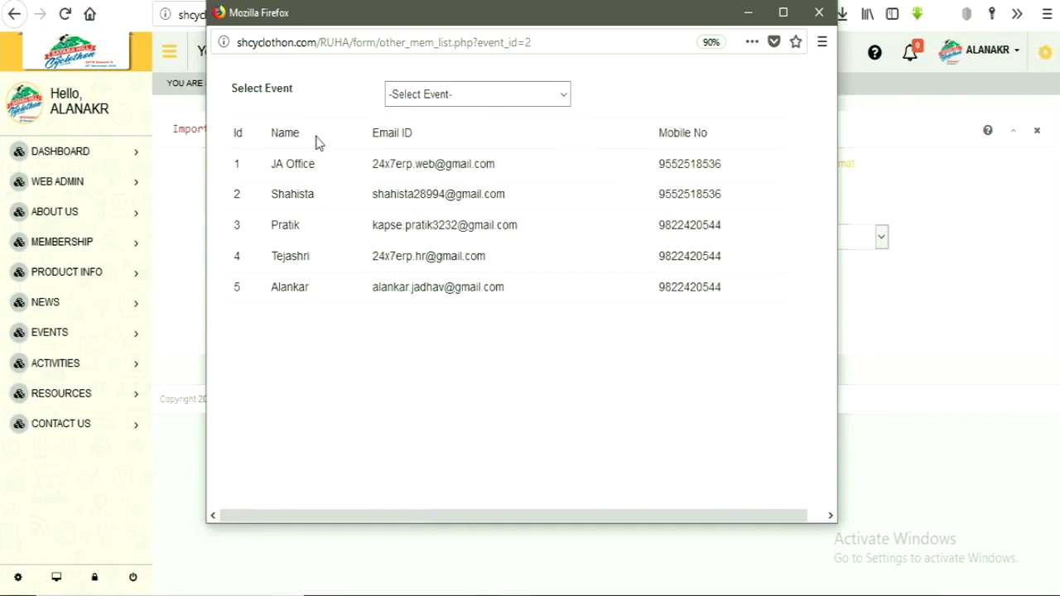
left_click(819, 12)
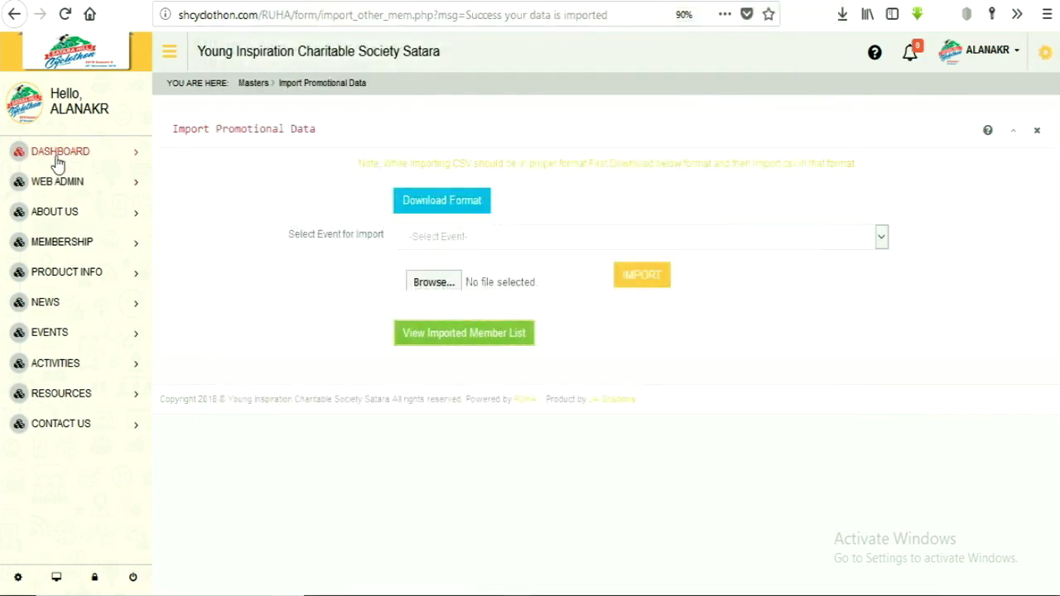
- Open the Send Email Alert page from the Web Admin menu
left_click(63, 192)
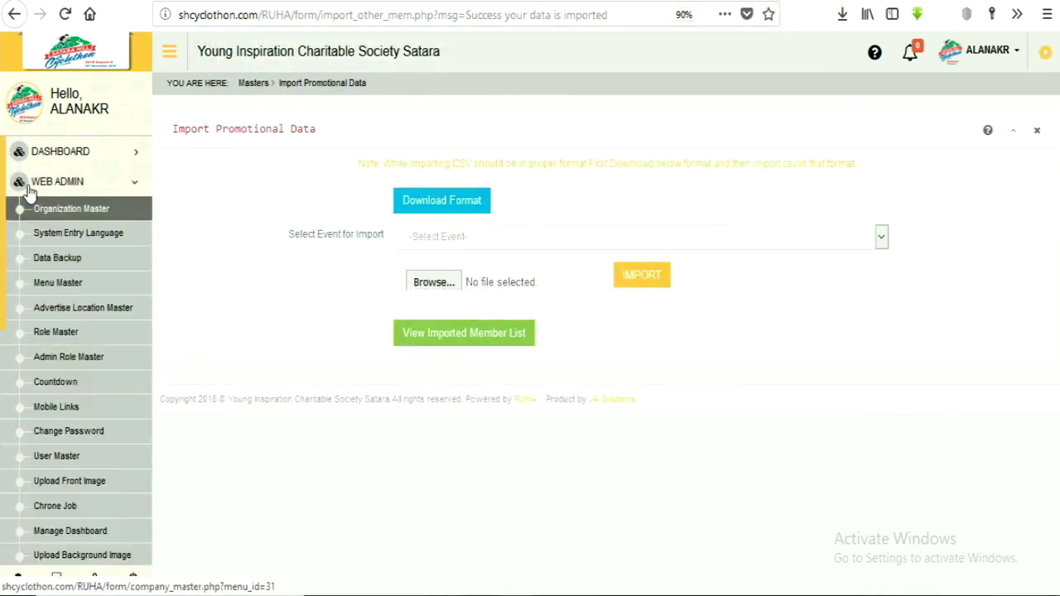
scroll(2, 168, "down", 5)
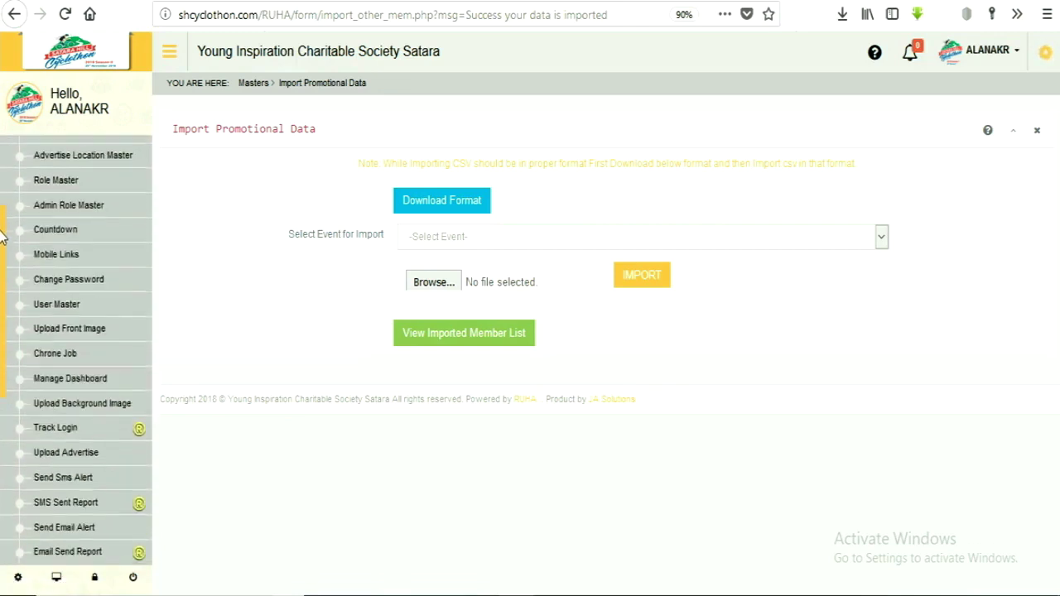
scroll(3, 262, "down", 2)
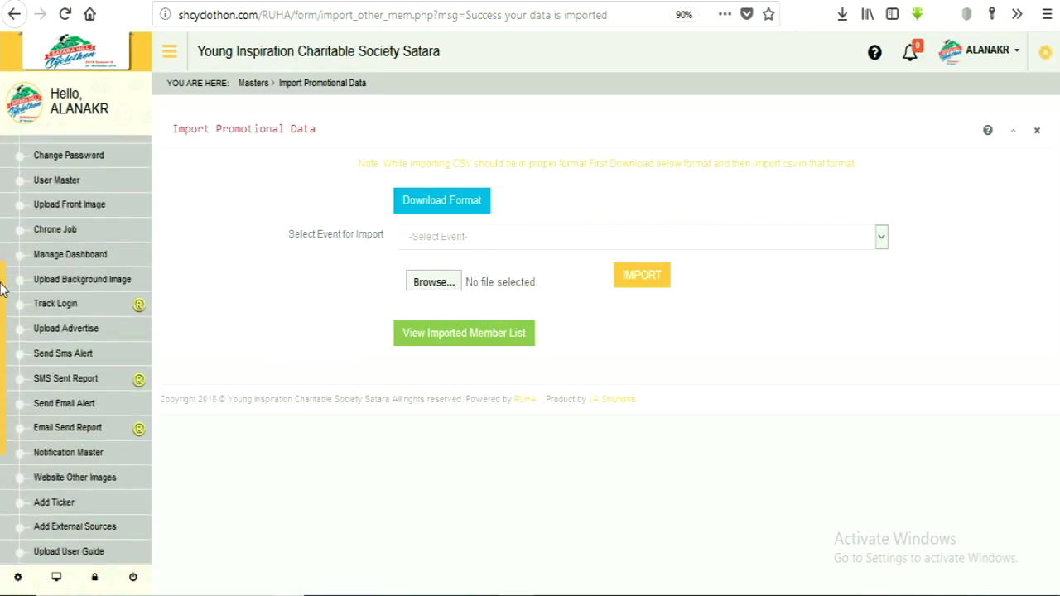
left_click(91, 406)
left_click(440, 192)
- Pick recipients from Promotional Data for Season II, selecting all five contacts
left_click(691, 284)
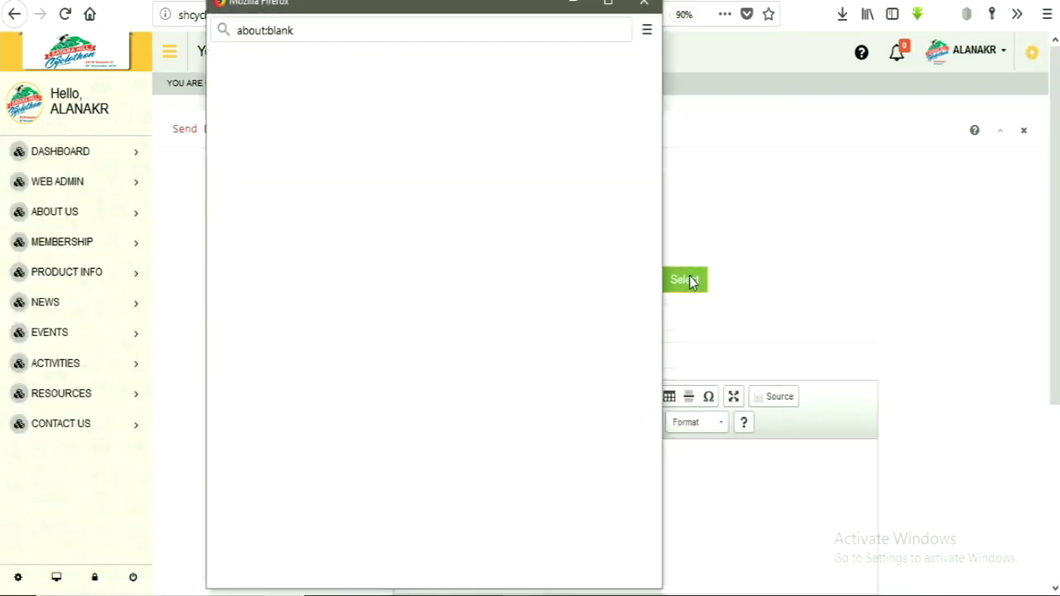
left_click(432, 132)
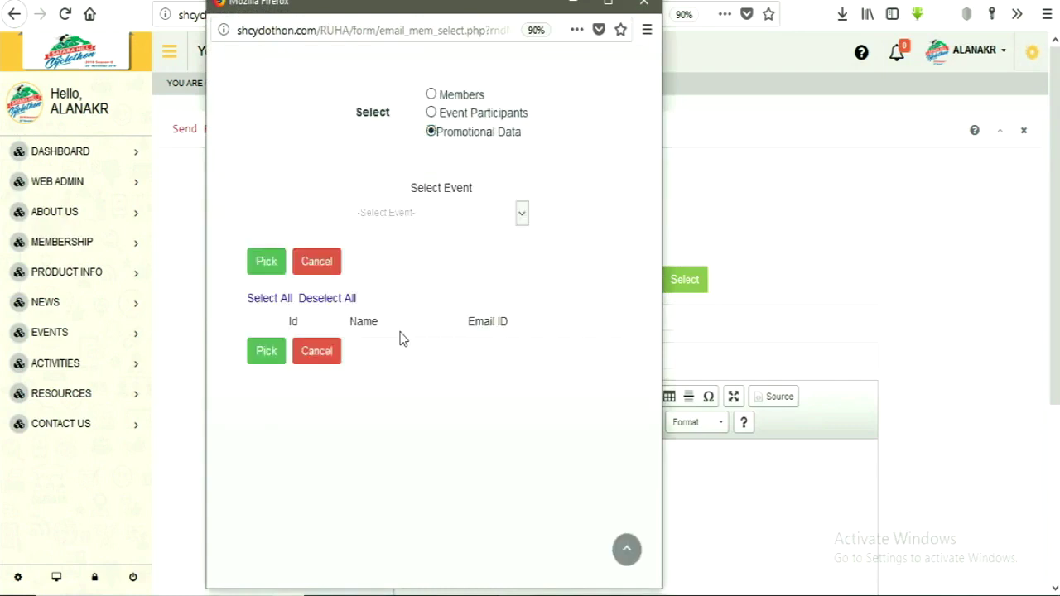
left_click(426, 218)
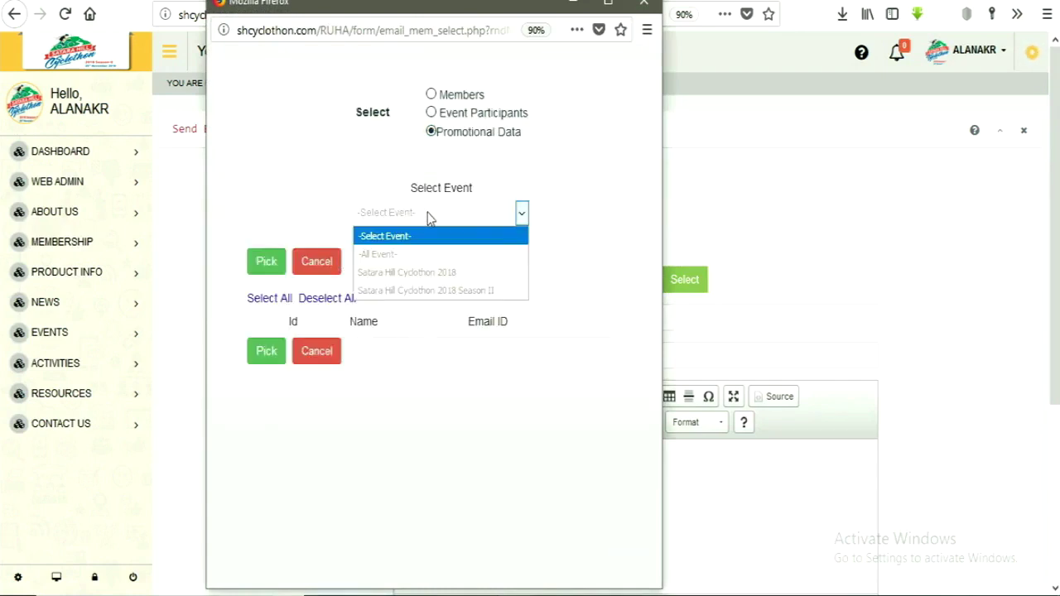
left_click(418, 294)
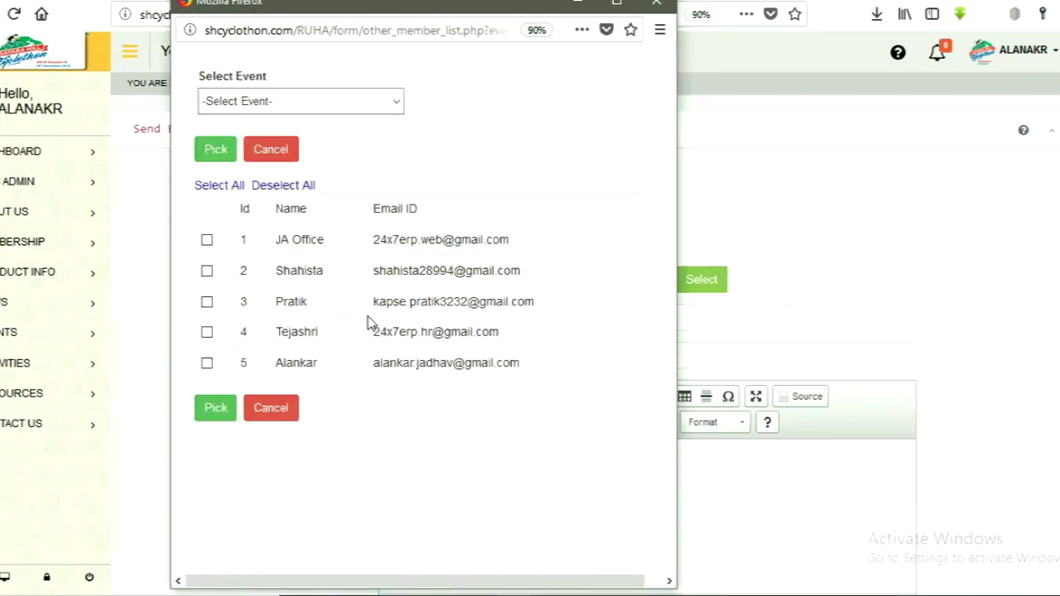
left_click(207, 239)
left_click(207, 271)
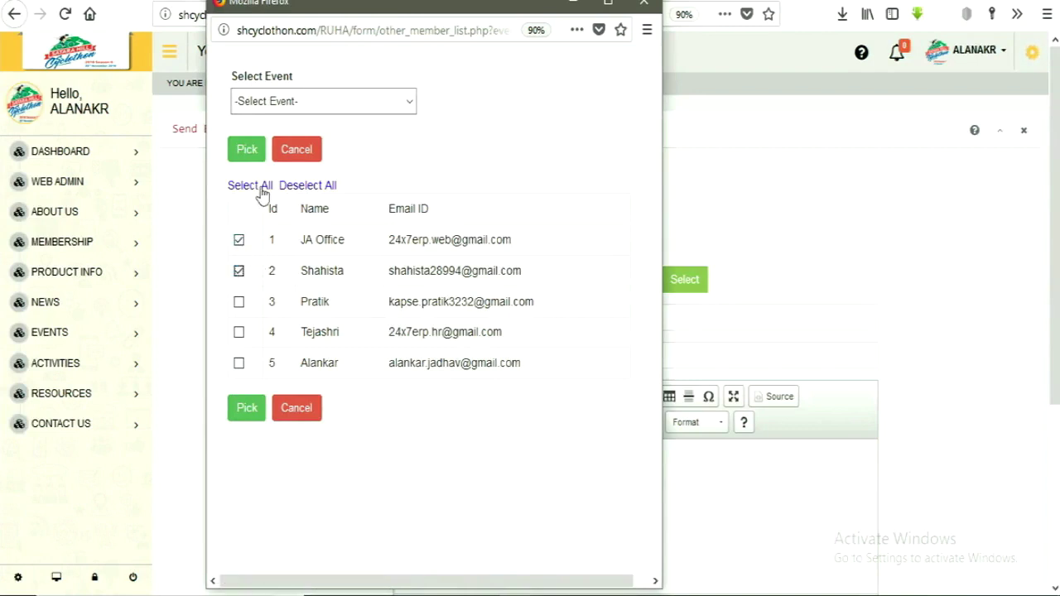
left_click(262, 187)
- Add the five contacts as recipients, set greeting 'Dear', and paste the launch announcement as body
left_click(247, 408)
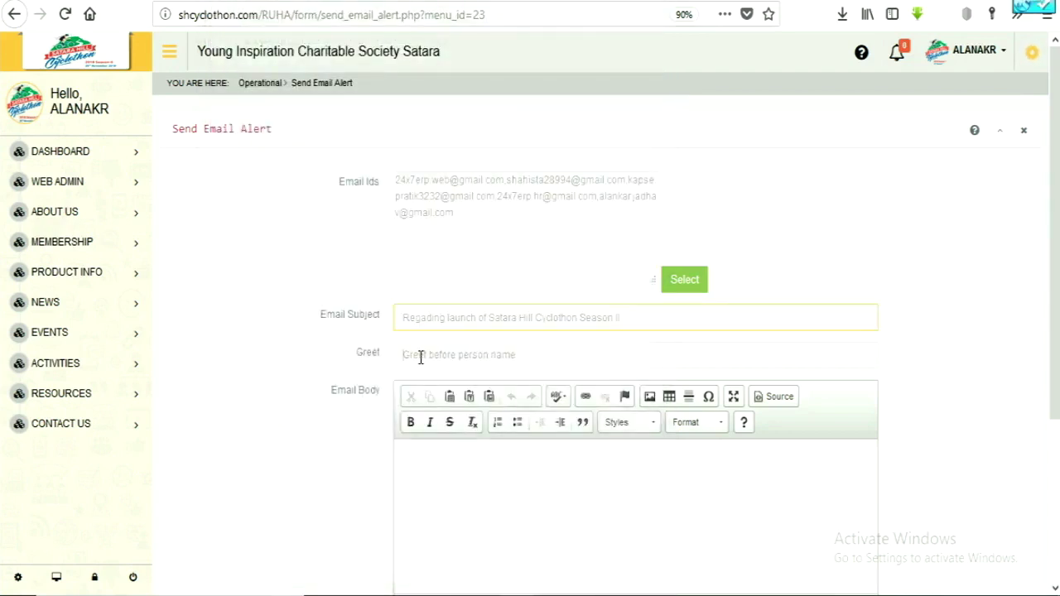
left_click(420, 356)
type("de")
key("Down")
key("Return")
left_click(420, 468)
type("We are happy to launch our second edition of \"Satara Hill Cyclothon\". Online Bookings have started from 10th August 2018 upto 30th Sept 2018. All details are available on our website - www.shcyclothon.com All participants are requested to register earliest and avoid last date rush... We have same 60km and 15km rides, with a special addition that this year blinds will be adding to the race.. Satara is a successful hub for marathons and lovely people of satara have greeted every sports event with so much passion.. we wish to get same support from everyone this year too.")
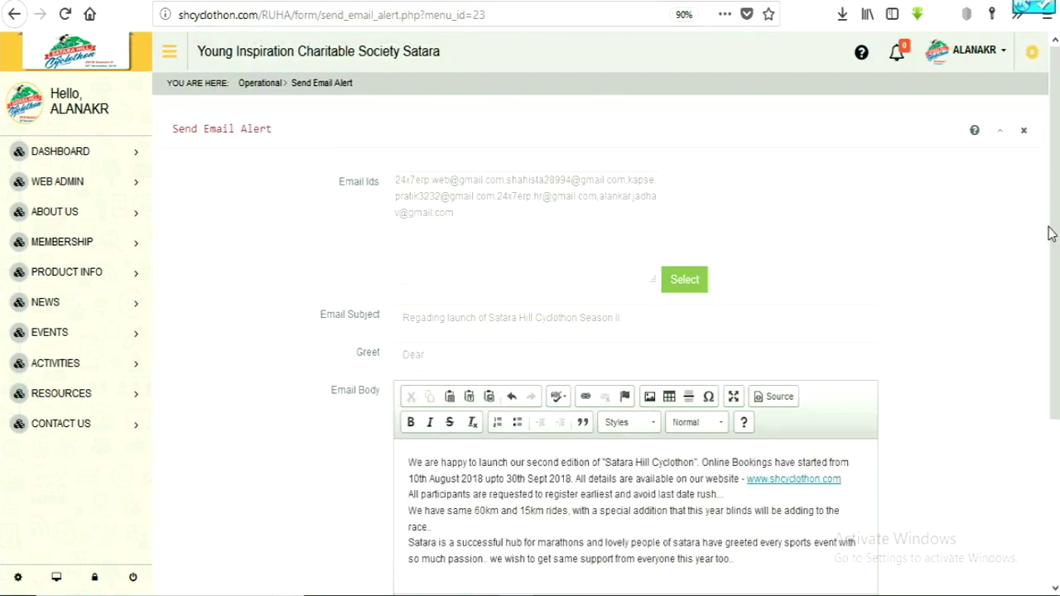
- Attach 2.jpg and send the email
scroll(1047, 249, "down", 3)
left_click_drag(1046, 266, 1039, 303)
left_click(426, 465)
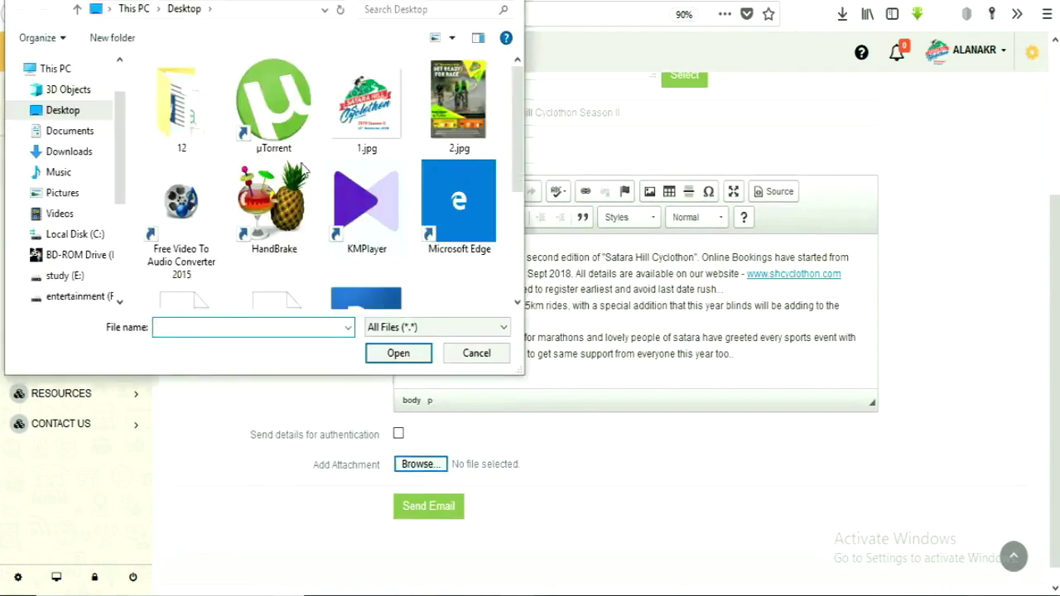
left_click(459, 99)
left_click(406, 358)
left_click(434, 495)
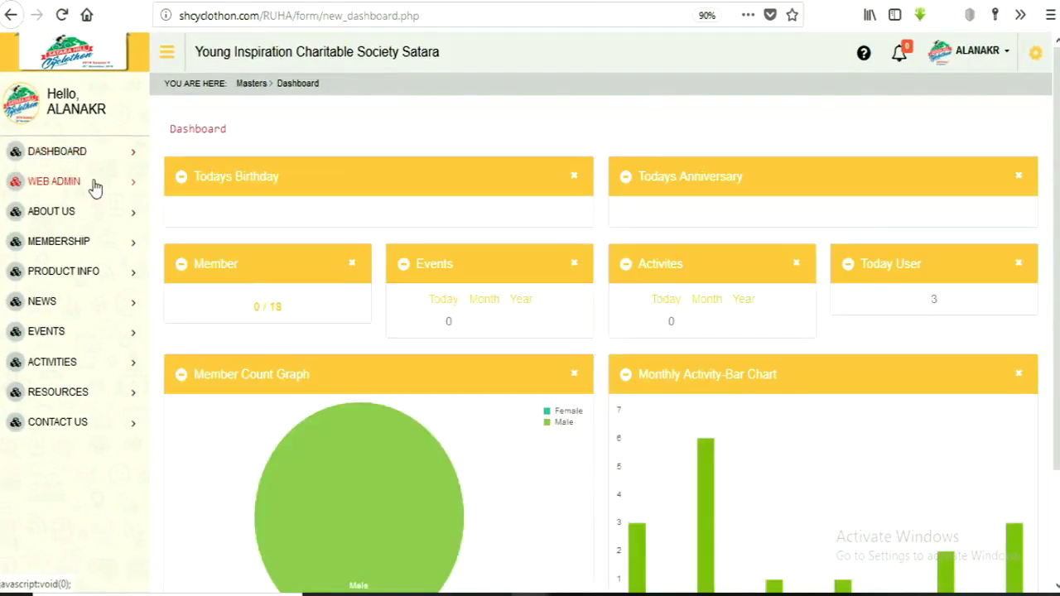
- Expand Web Admin in the sidebar and scroll to the Email Send Report entry
left_click(94, 185)
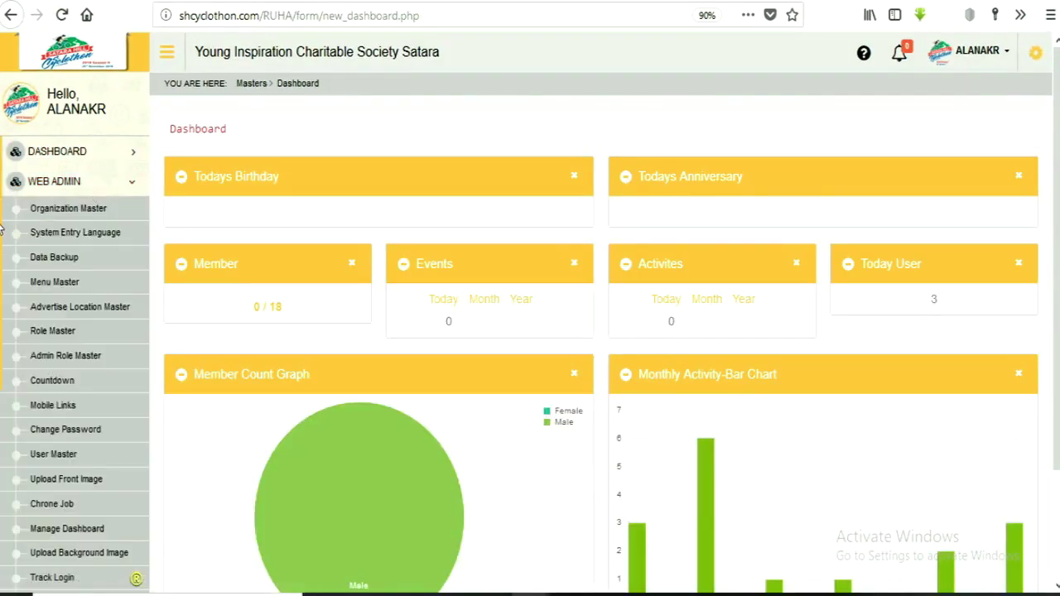
scroll(17, 390, "down", 4)
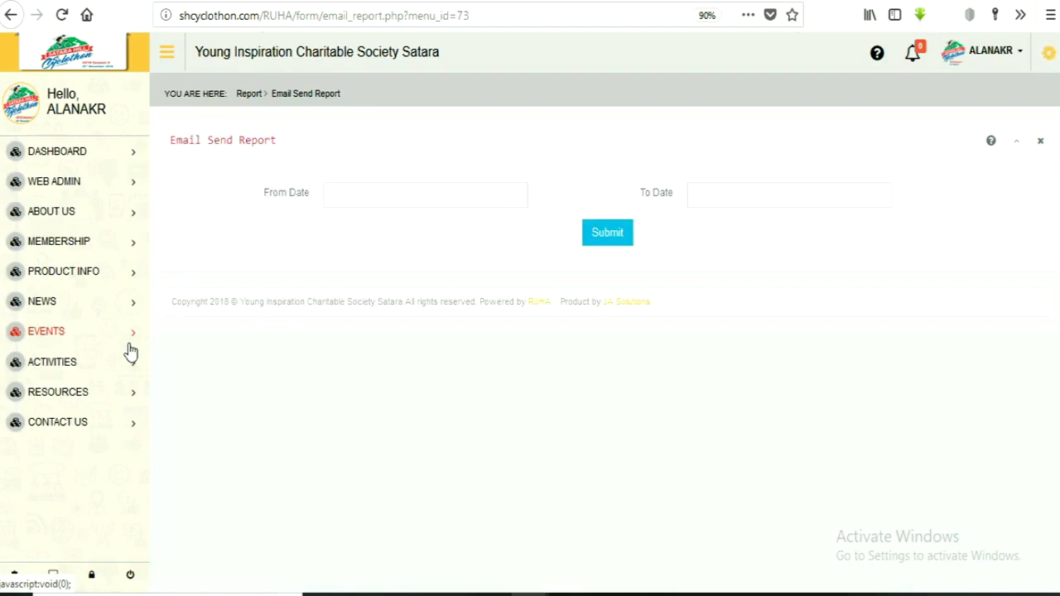
- Generate the email sent report for 03-09-2018 as both From and To Date
left_click(350, 191)
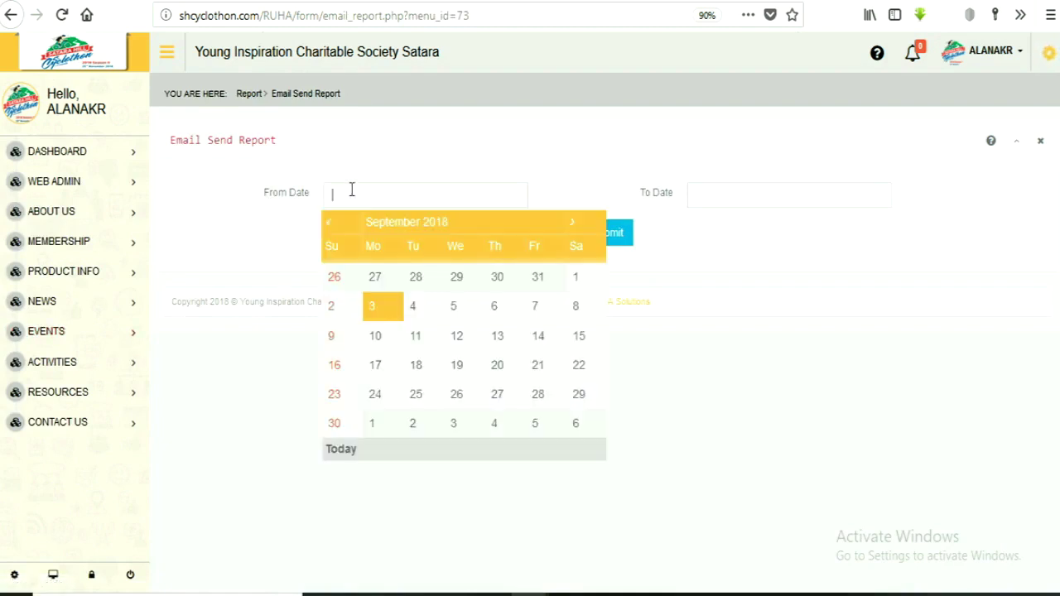
left_click(387, 307)
left_click(698, 195)
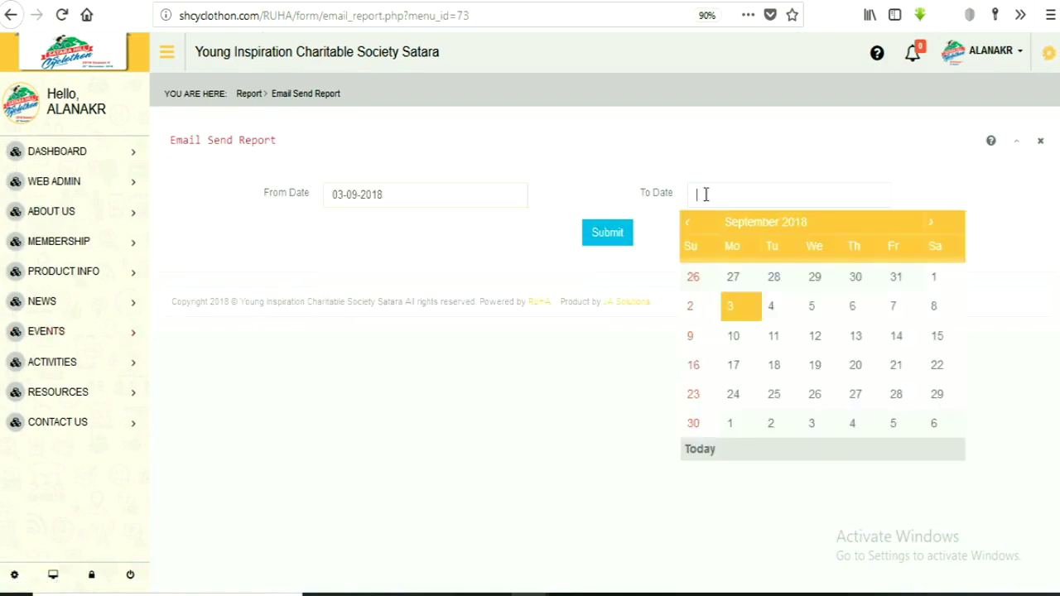
left_click(750, 311)
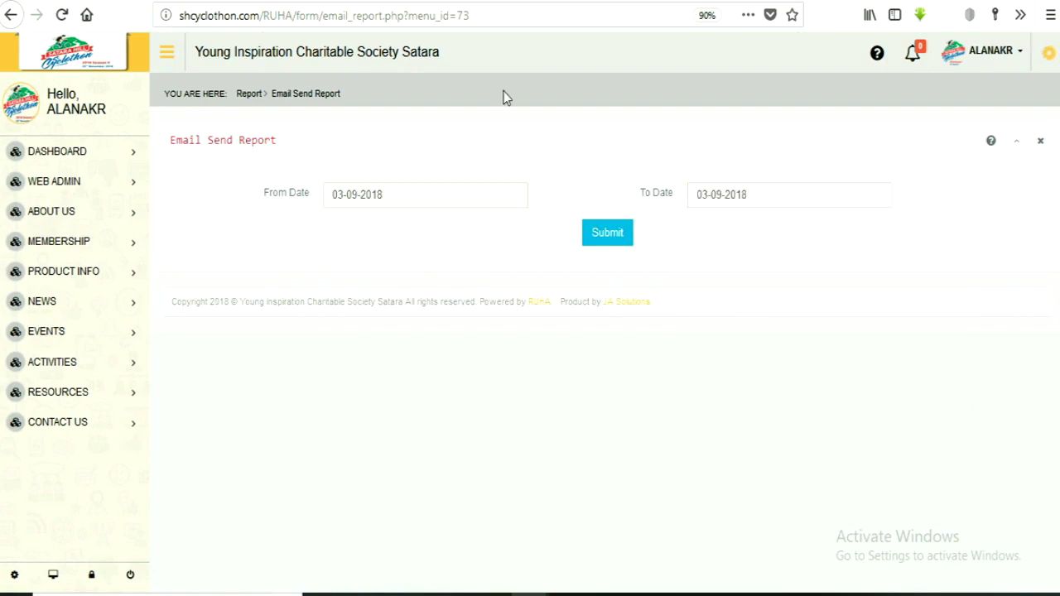
left_click(611, 234)
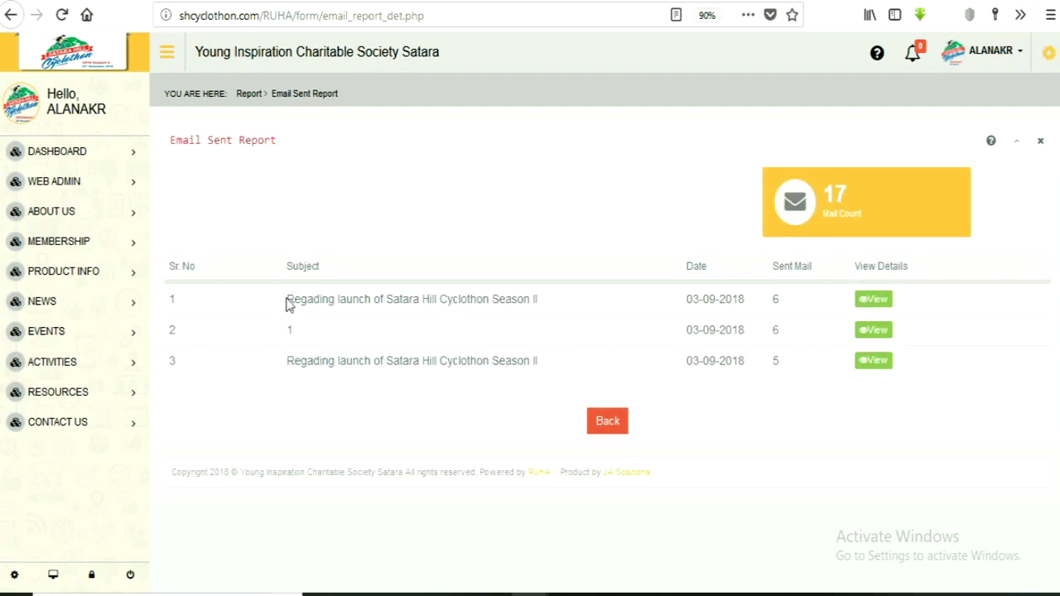
- Inspect the first row's subject and sent count, view its email full screen, then close it
left_click_drag(287, 303, 545, 309)
left_click(577, 303)
left_click_drag(688, 299, 809, 305)
left_click(874, 299)
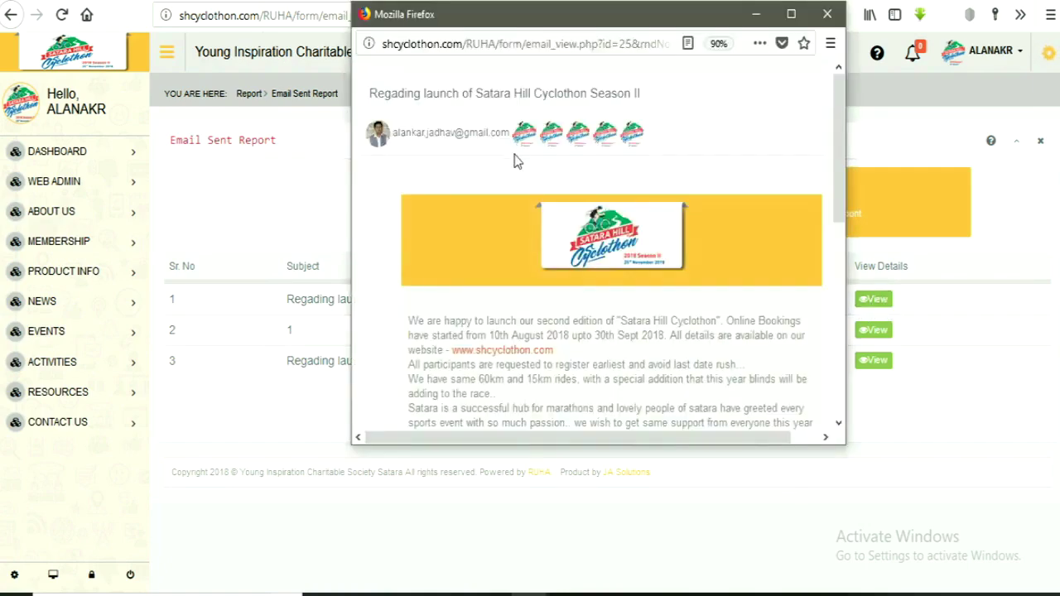
left_click(788, 20)
key("ctrl+w")
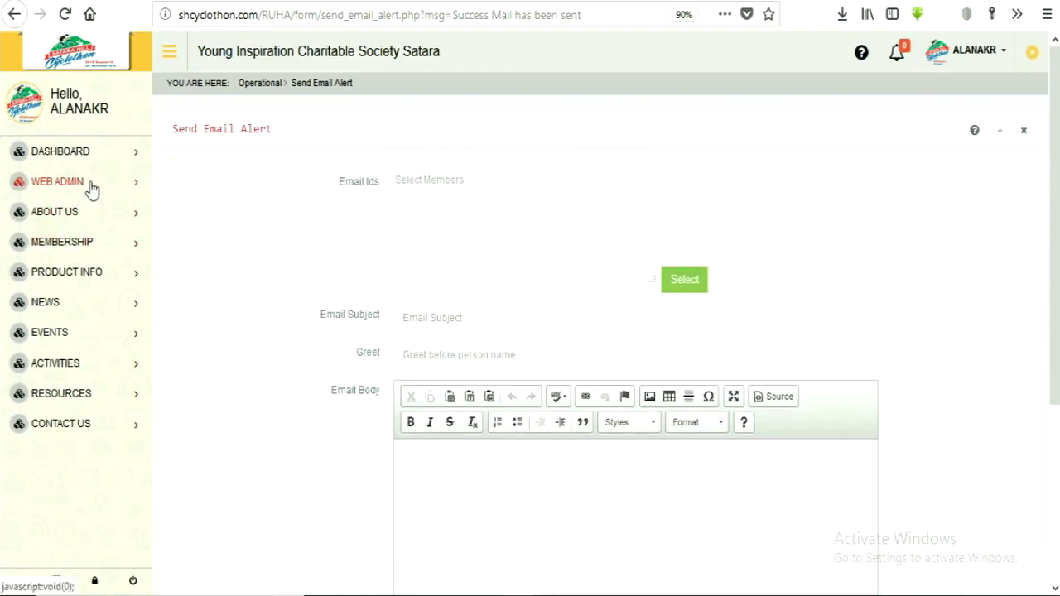
- Open the Send Sms Alert page and focus the mobile numbers field
left_click(51, 187)
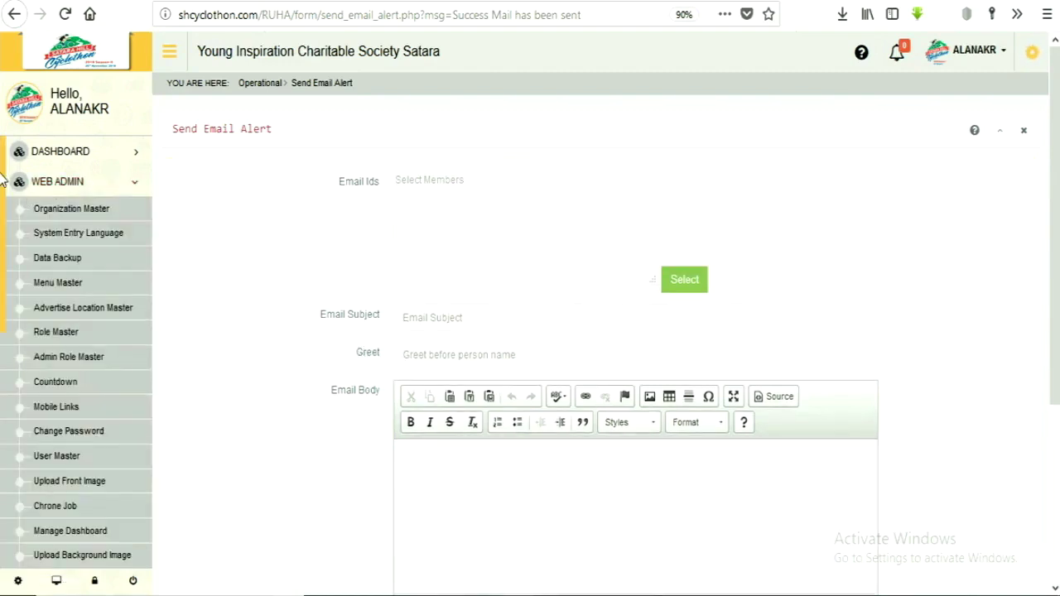
scroll(2, 306, "down", 5)
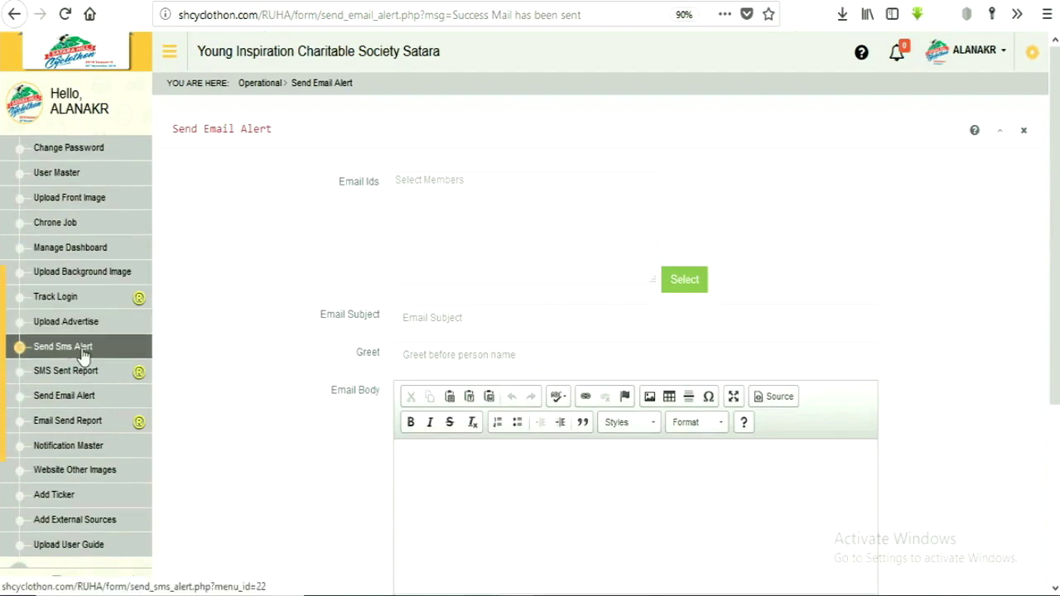
left_click(83, 352)
left_click(83, 351)
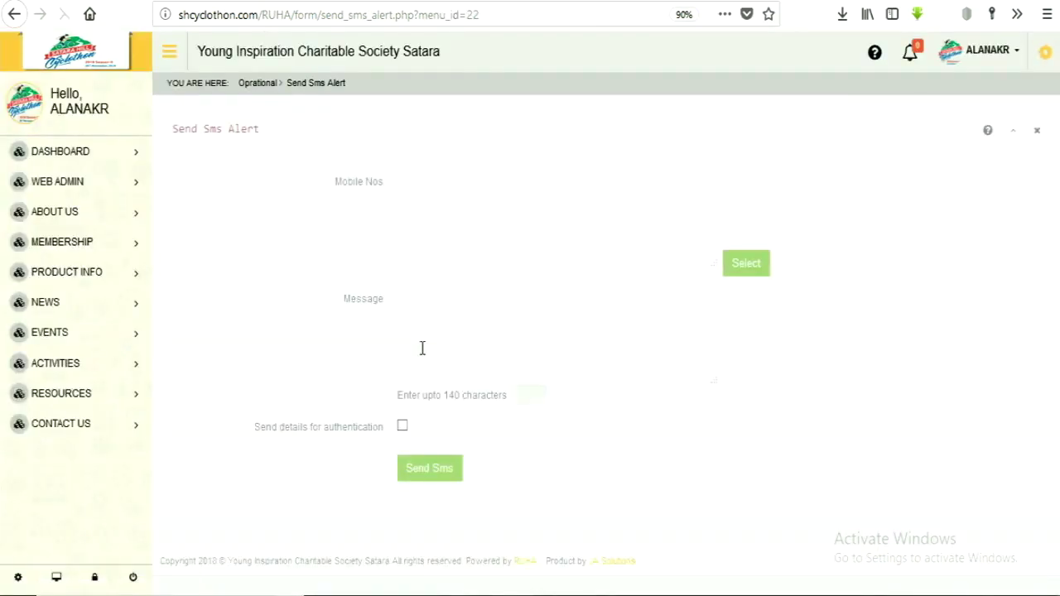
left_click(419, 218)
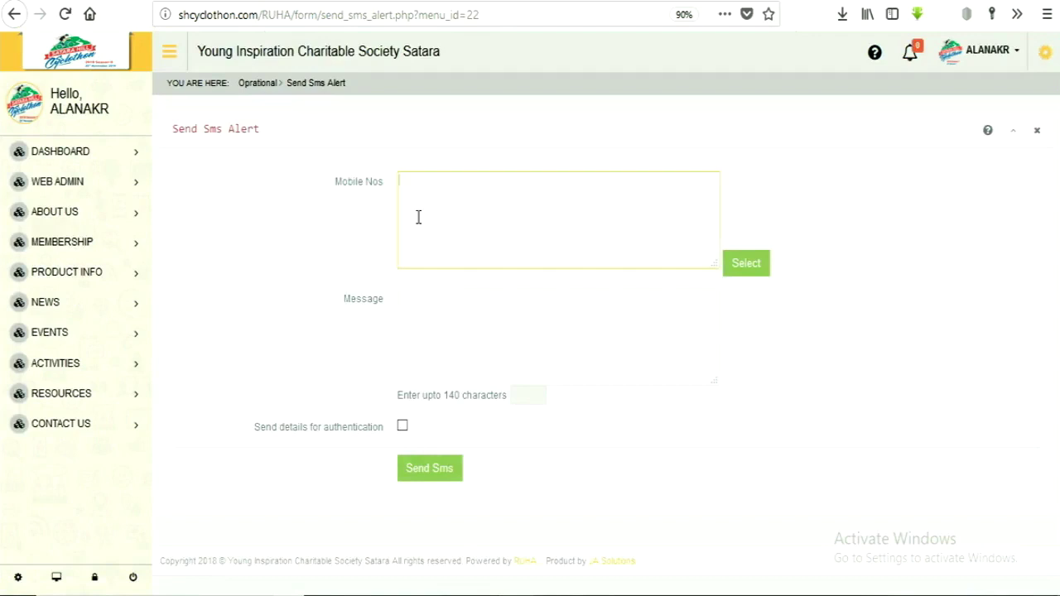
- Pick stored promotional contacts for Satara Hill Cyclothon 2018 Season II and tick them
left_click(750, 269)
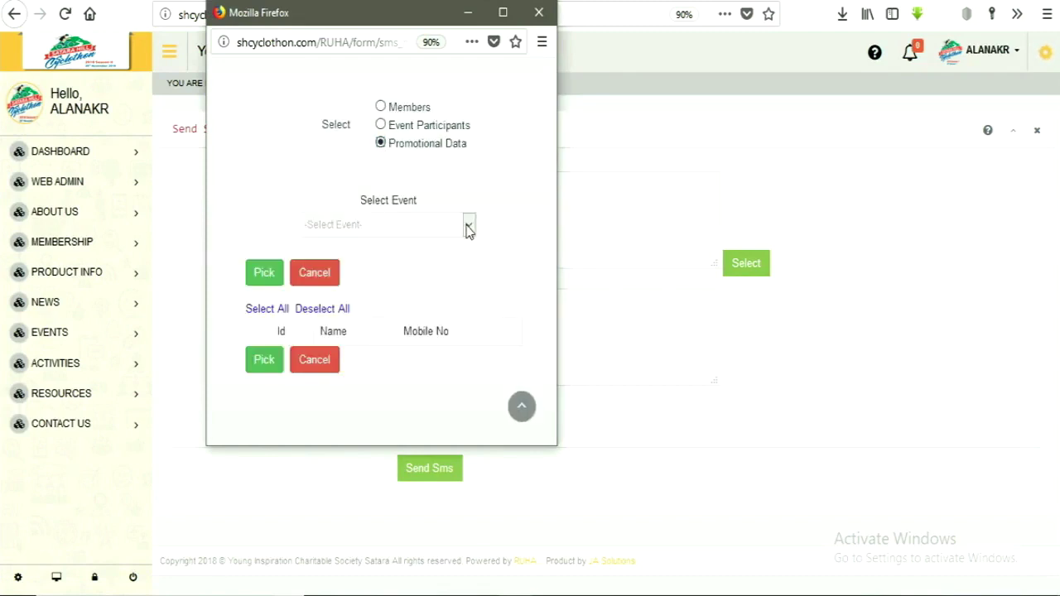
left_click(403, 229)
left_click(377, 303)
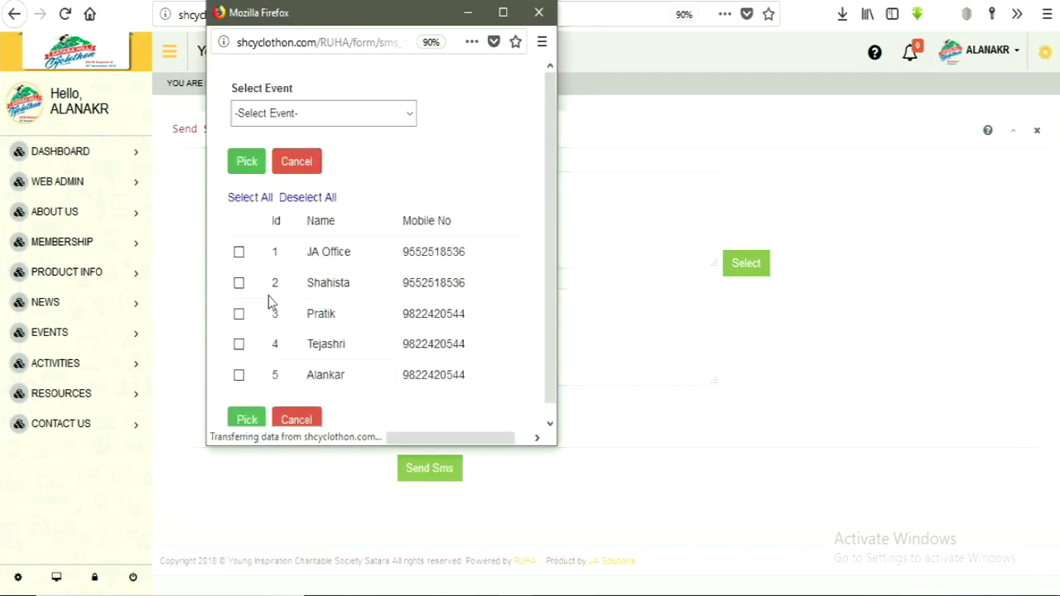
left_click(238, 252)
left_click(239, 283)
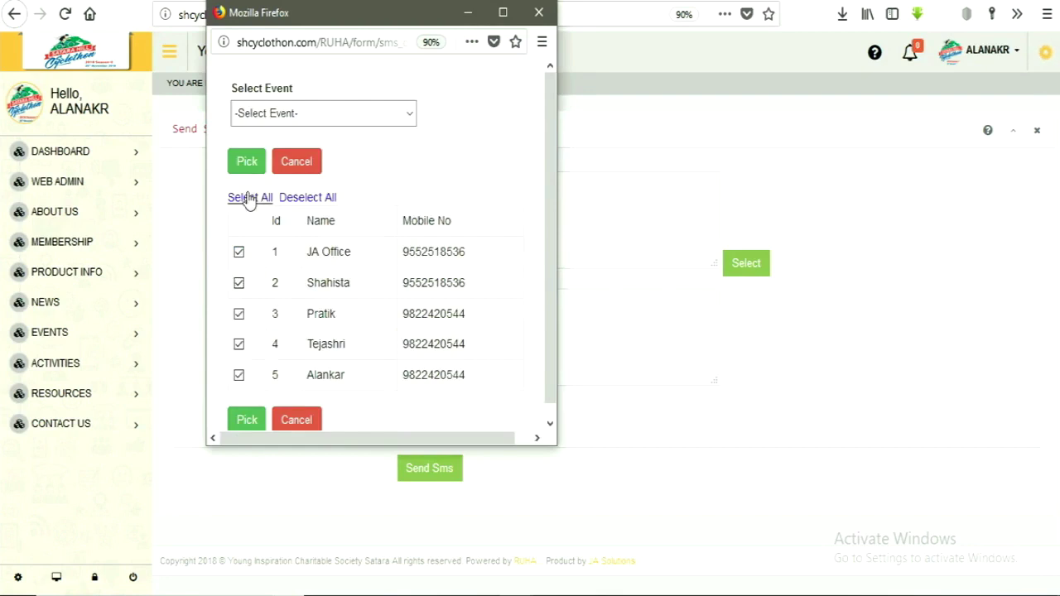
- Add the five contacts' numbers and paste the Satara Hill Cyclothon launch announcement as the SMS message
left_click(246, 420)
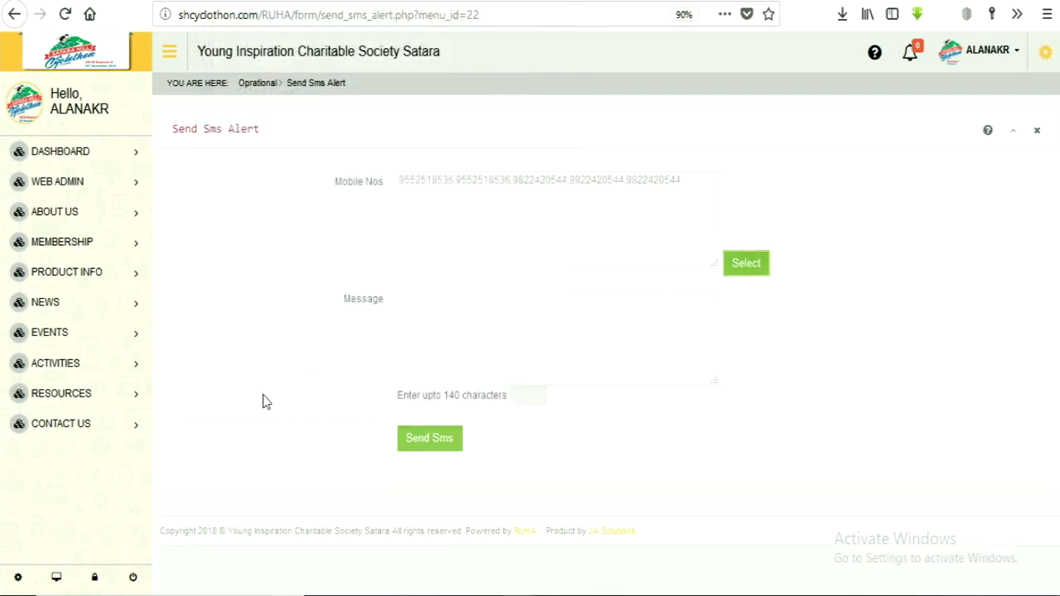
left_click(432, 300)
type("We are happy to launch our second edition of \"Satara Hill Cyclothon\" Online Bookings have started from 10th August 2018 upto 30th Sept 2018. All details are available on our website - www.shcyclothon.com")
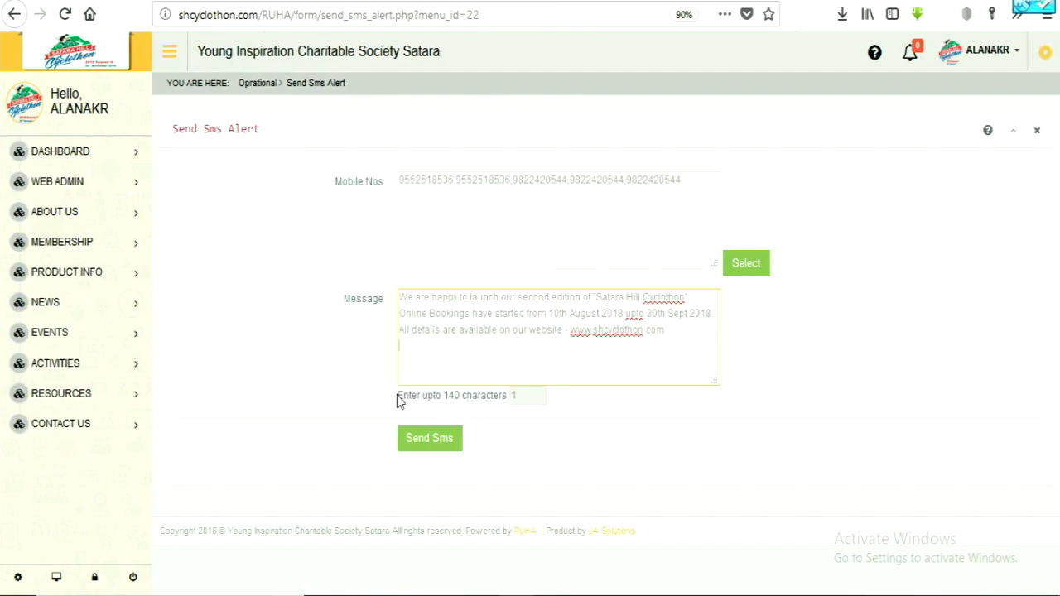
left_click_drag(399, 399, 500, 399)
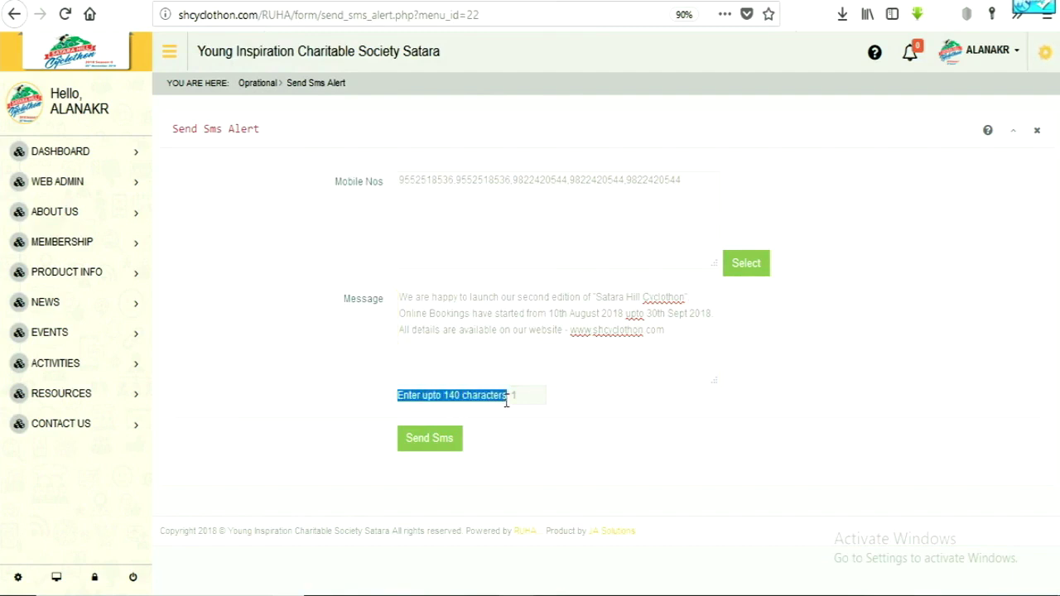
left_click(462, 405)
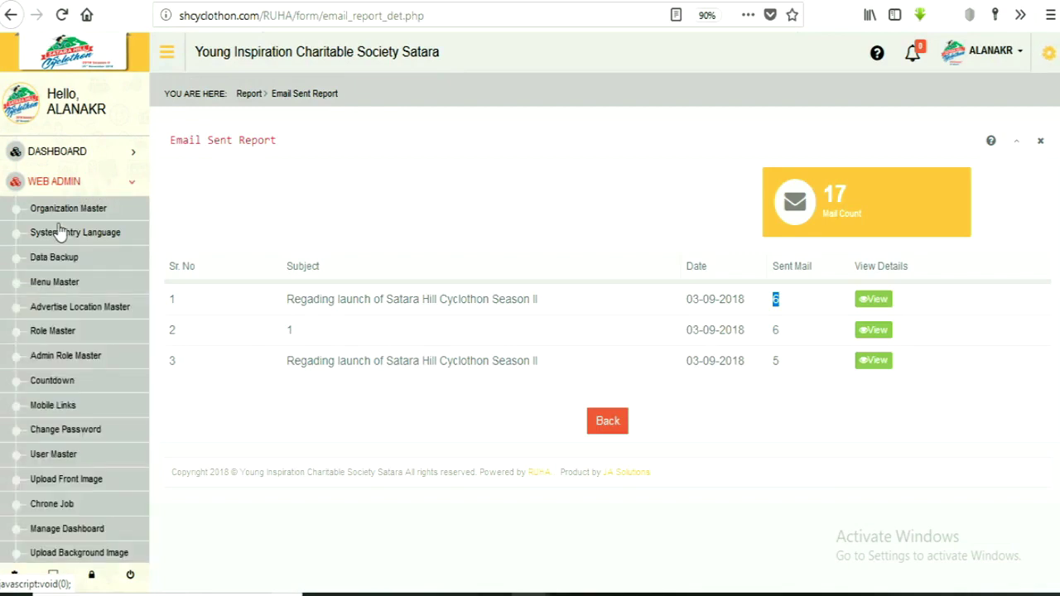
- Open the SMS Sent Report page from the Web Admin menu
scroll(16, 281, "down", 2)
scroll(16, 285, "down", 4)
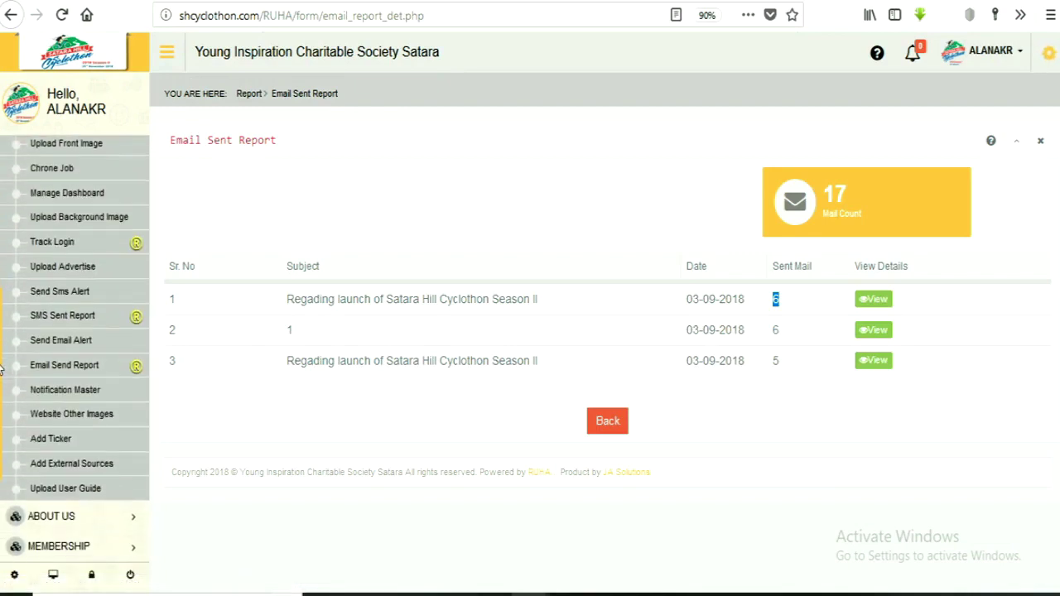
left_click(62, 321)
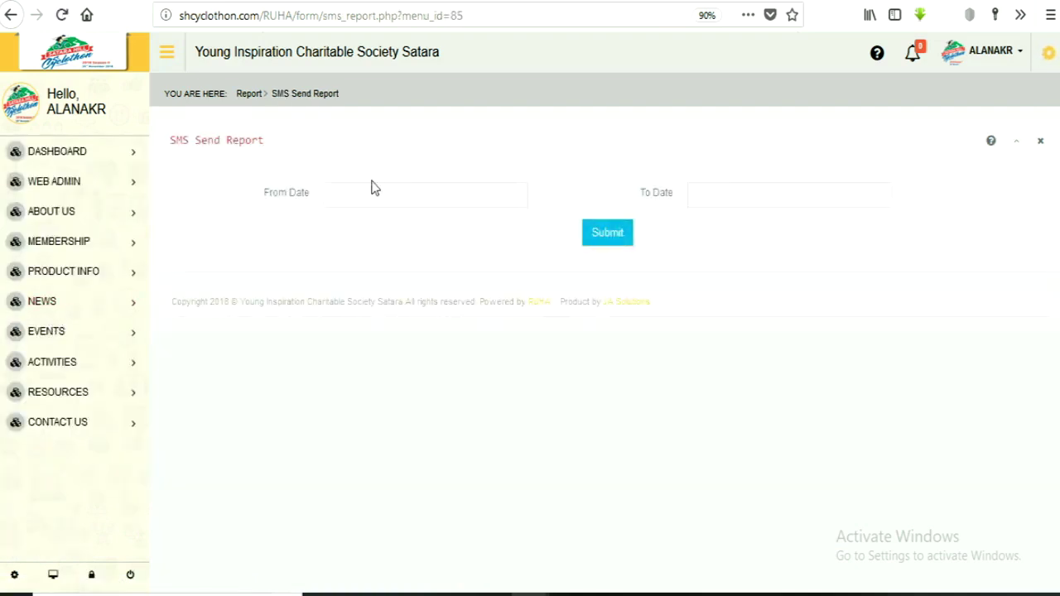
- Generate the 03-09-2018 SMS report, view the first message's details, then go back
left_click(372, 184)
left_click(374, 304)
left_click(717, 195)
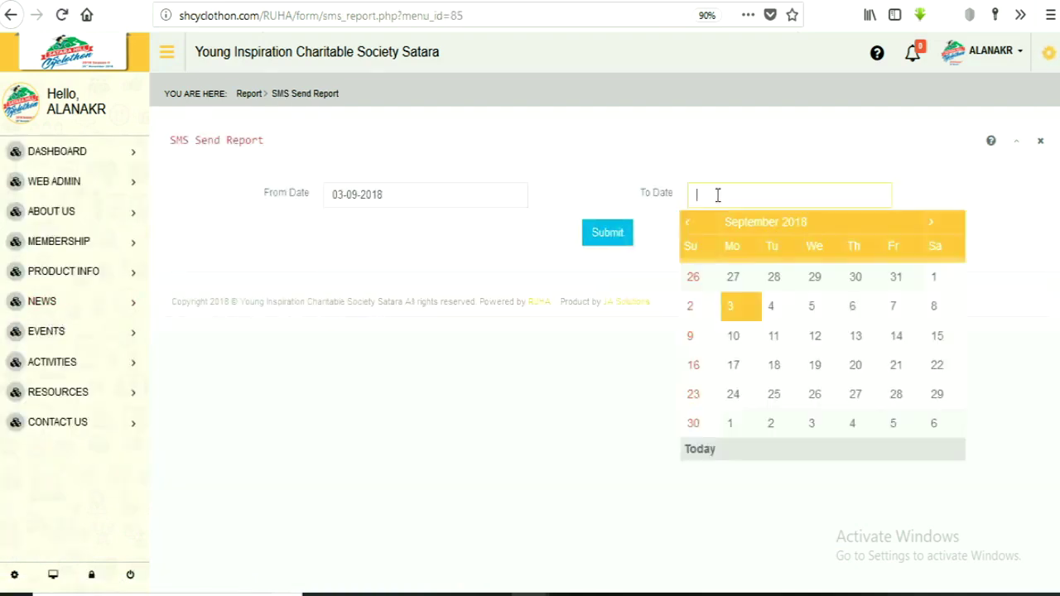
left_click(734, 304)
left_click(619, 240)
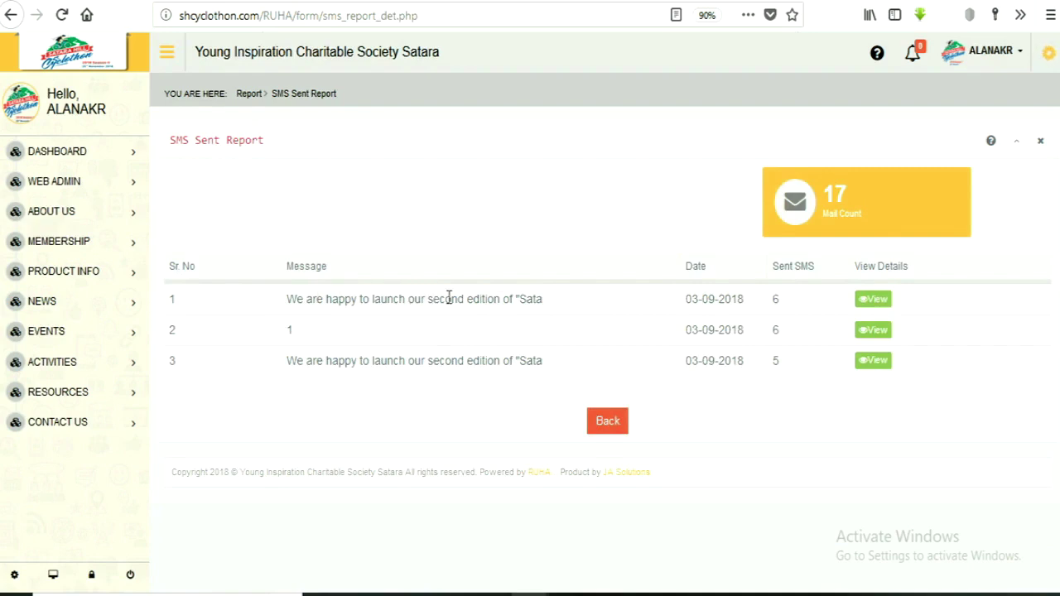
left_click(873, 299)
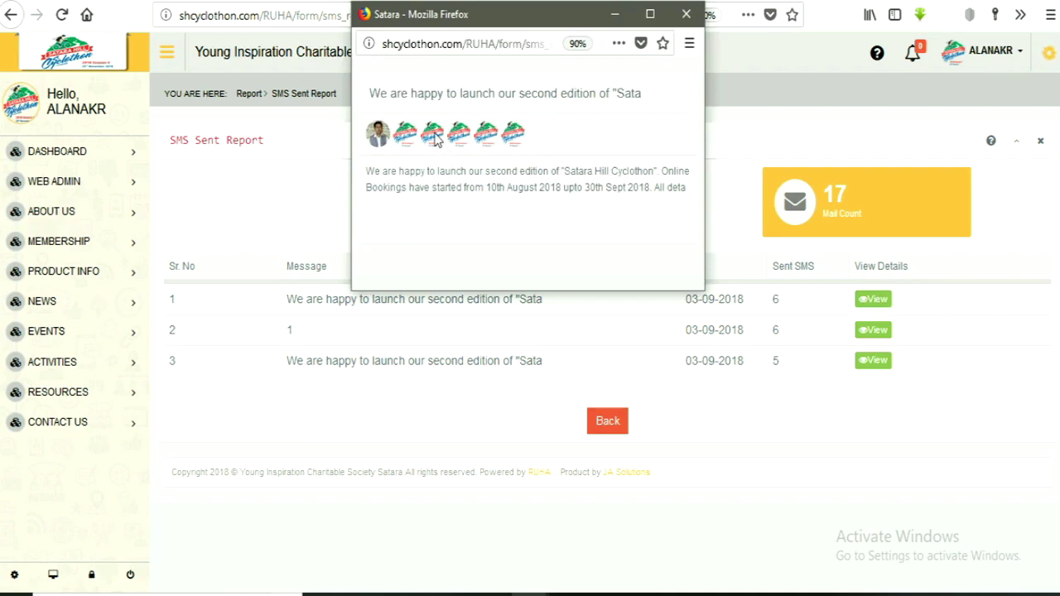
left_click(620, 423)
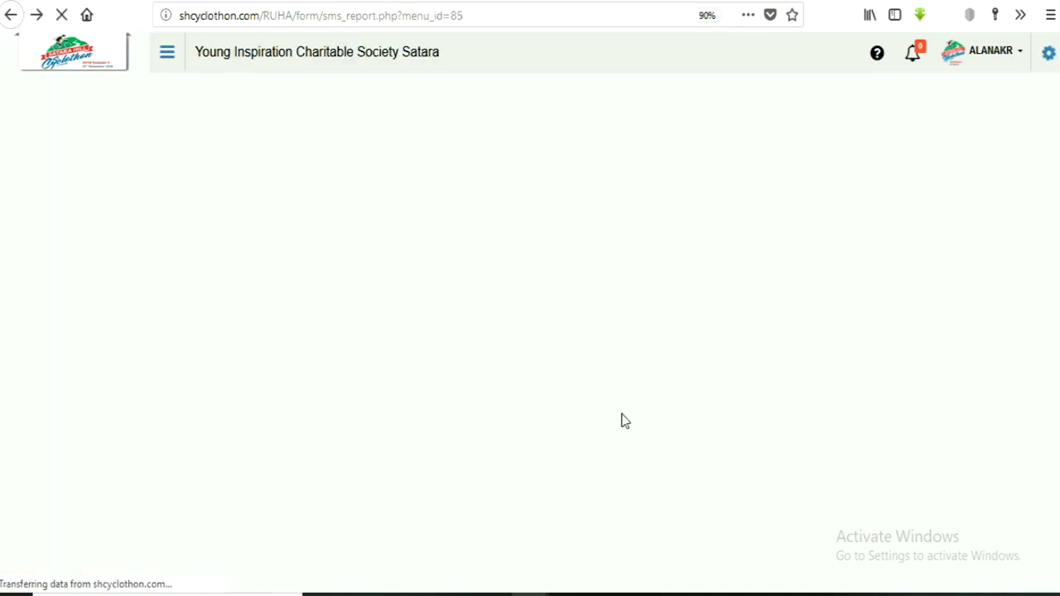